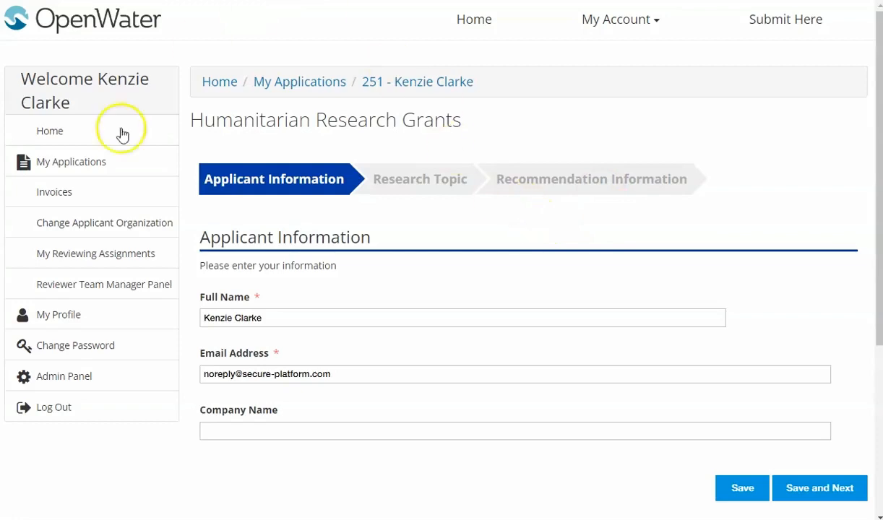
- Move through the Research Topic step to the Recommendation Information step
scroll(374, 396, "down", 1)
scroll(477, 314, "up", 1)
left_click(404, 185)
scroll(386, 262, "down", 3)
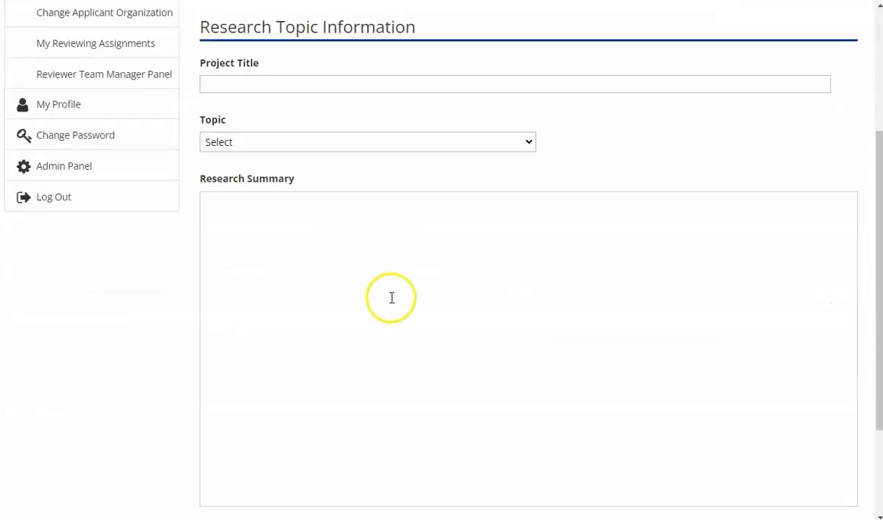
scroll(390, 297, "up", 3)
left_click(578, 181)
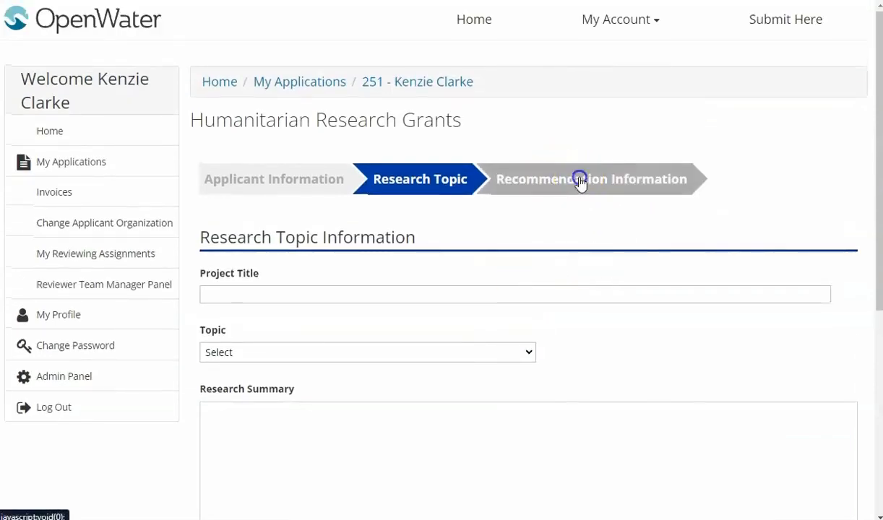
scroll(309, 351, "down", 3)
- Autofill the recommender's full name and saved email, then finalize and confirm the application
left_click(291, 116)
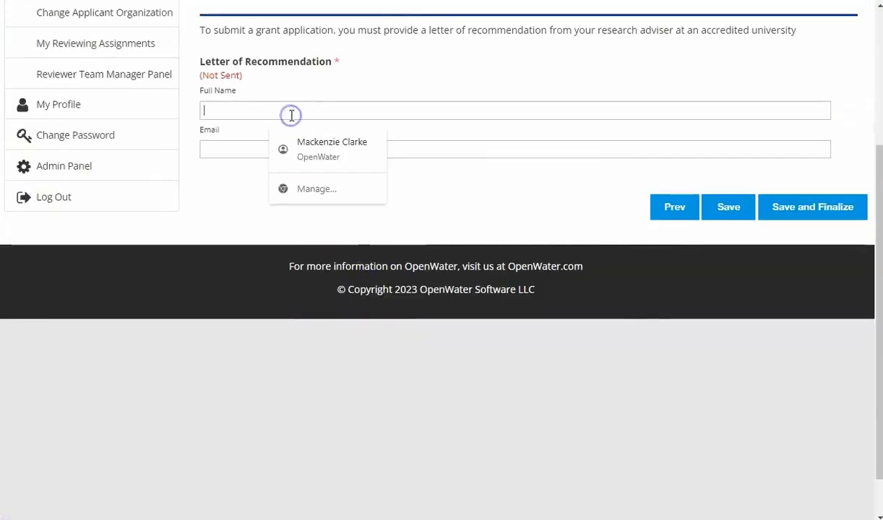
type("Kenzie Cla")
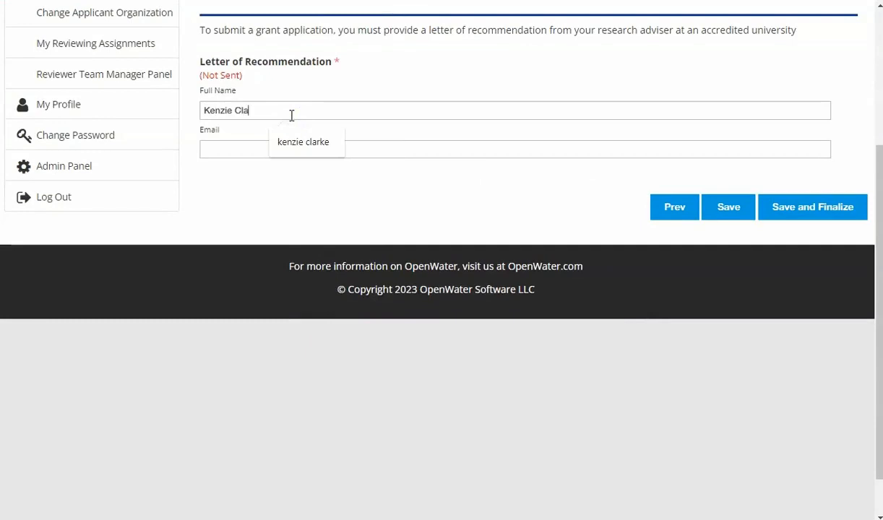
left_click(217, 148)
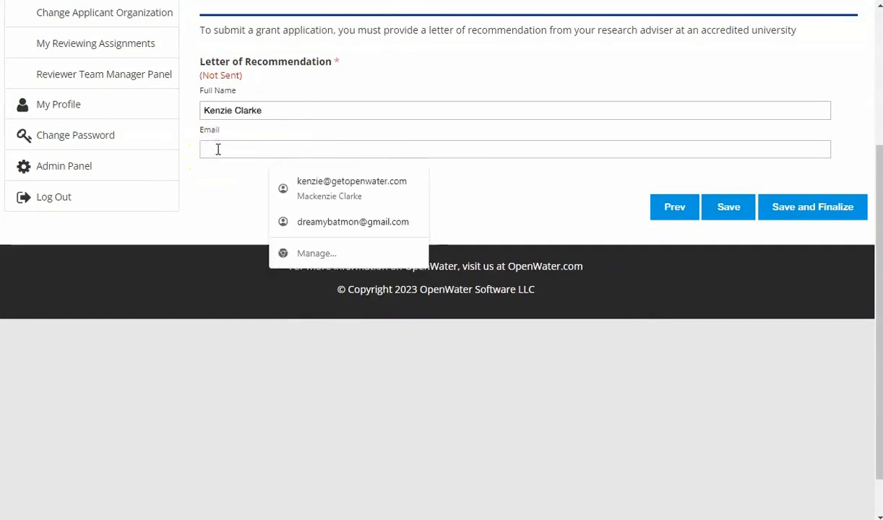
left_click(347, 197)
scroll(347, 209, "up", 3)
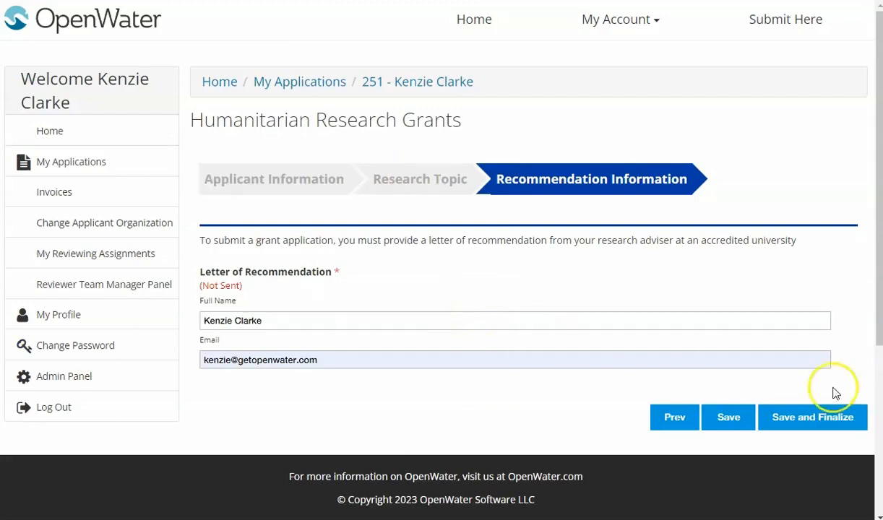
left_click(827, 427)
left_click(462, 389)
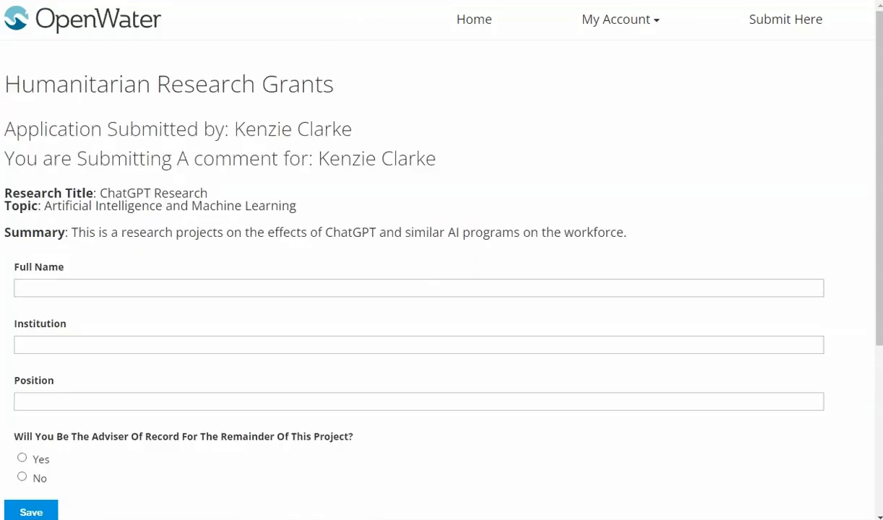
- Answer Yes to adviser of record on the recommender form, then save and confirm
scroll(413, 93, "down", 1)
scroll(412, 94, "up", 1)
scroll(252, 185, "down", 3)
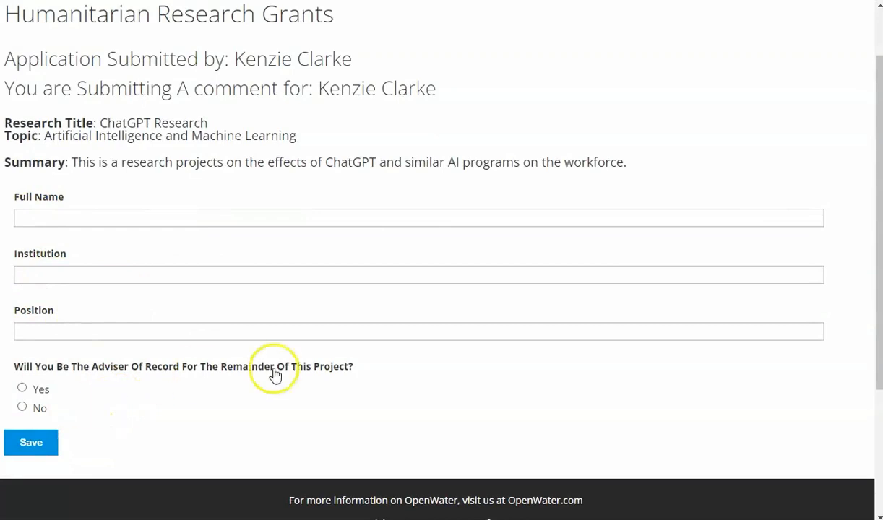
left_click(23, 390)
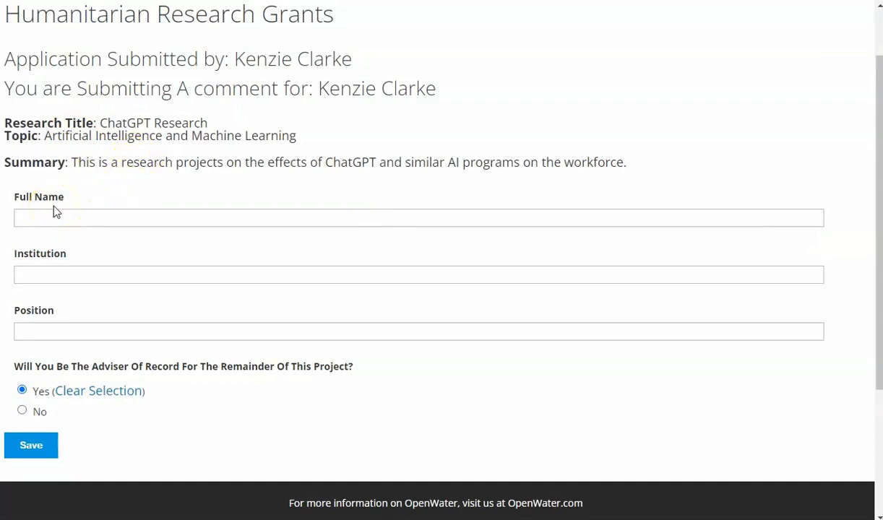
left_click(33, 445)
left_click(476, 341)
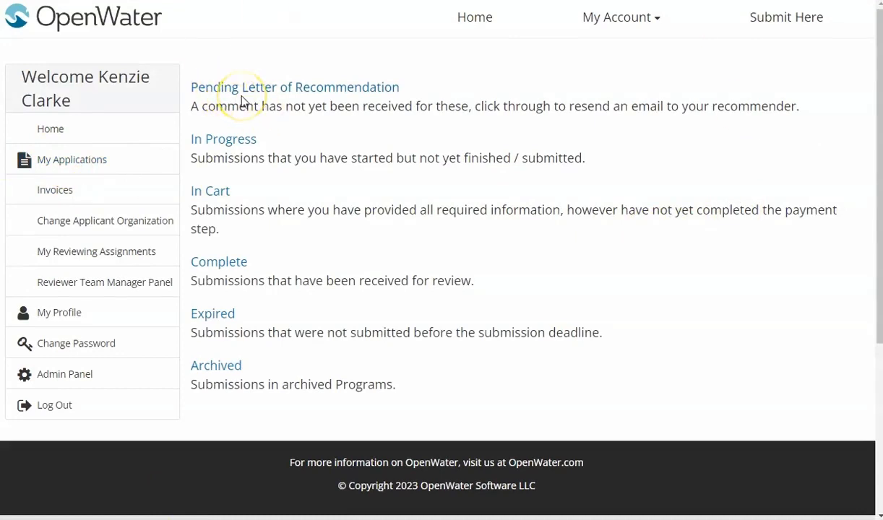
- View application 251's pending letter, showing Not Received status and the recommender's details
left_click(283, 99)
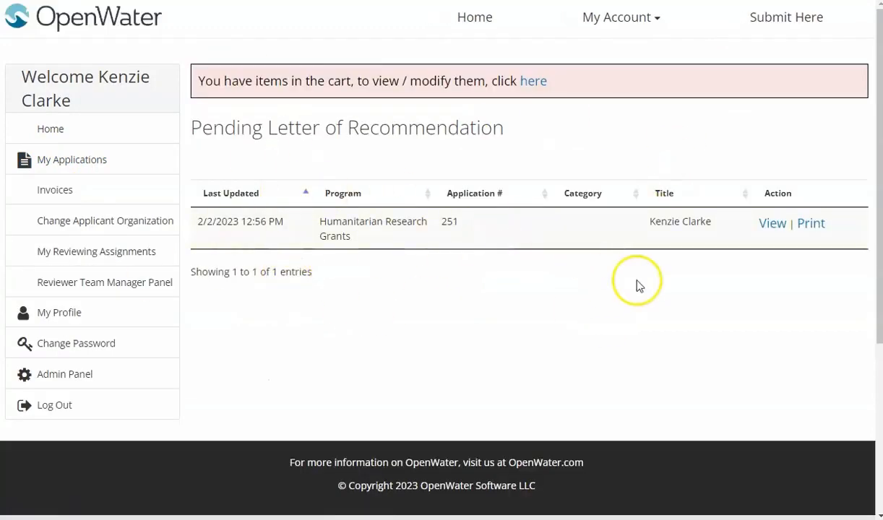
left_click(782, 233)
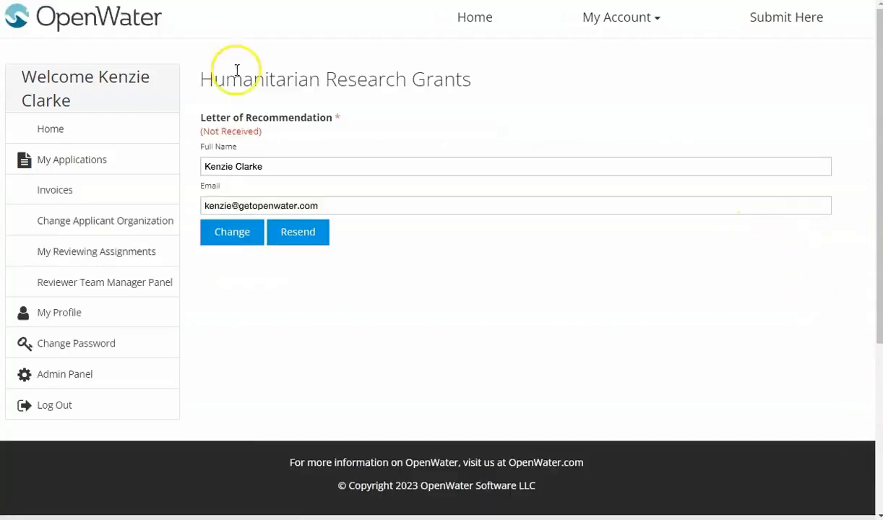
triple_click(227, 132)
left_click(230, 240)
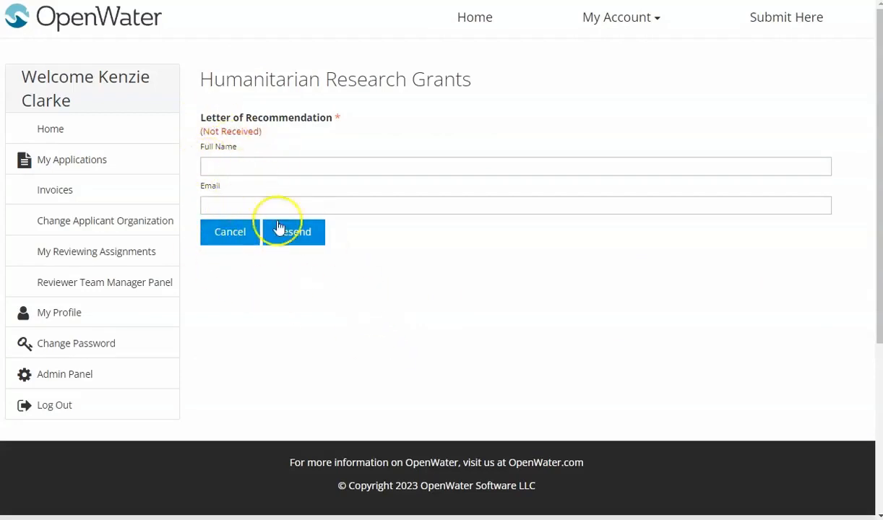
left_click(229, 240)
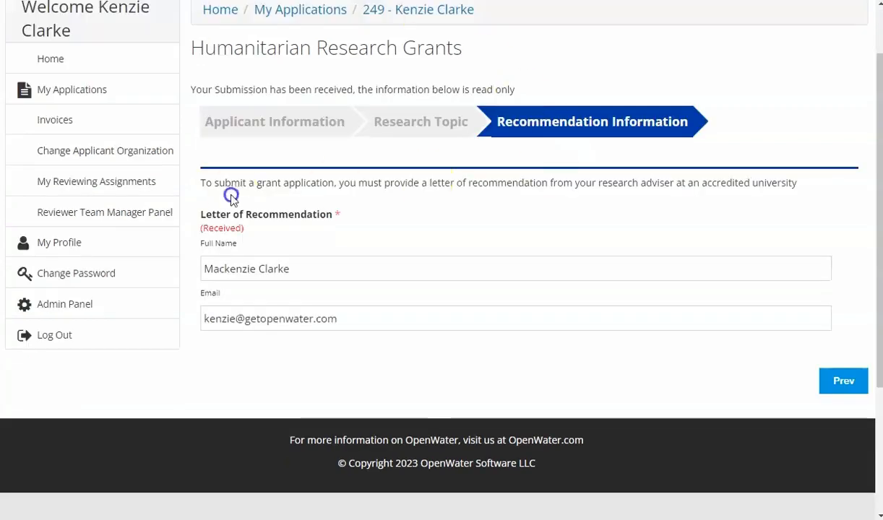
- Review application 249's Recommendation Information step with its letter marked Received
scroll(417, 221, "up", 1)
scroll(620, 325, "down", 1)
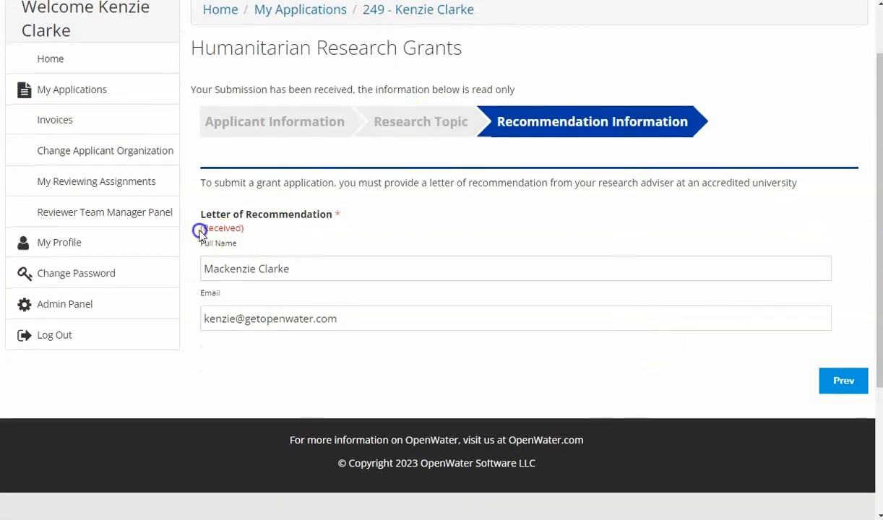
left_click_drag(200, 231, 260, 234)
left_click(244, 230)
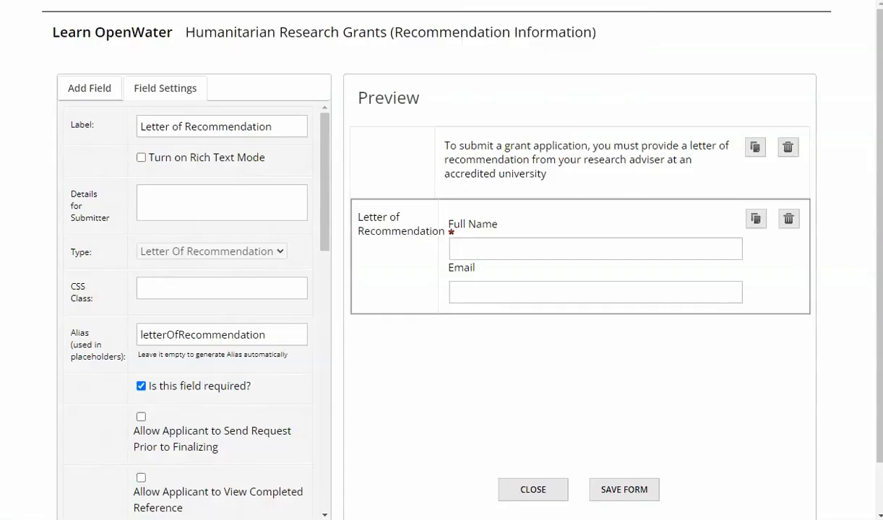
scroll(795, 303, "down", 1)
scroll(533, 217, "up", 1)
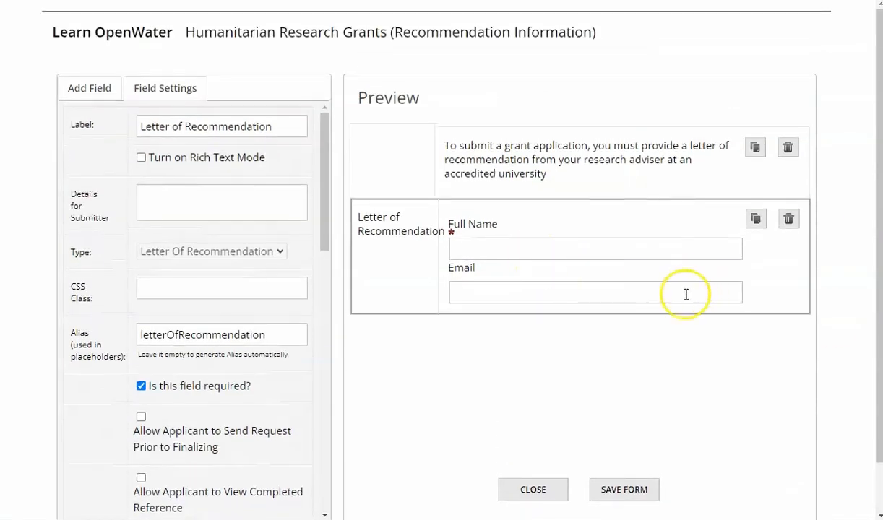
scroll(481, 229, "down", 1)
scroll(257, 148, "up", 1)
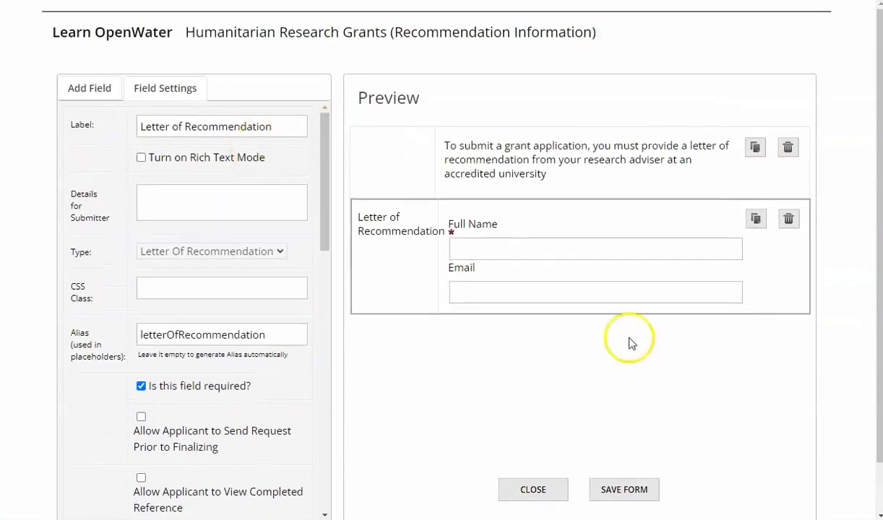
scroll(467, 191, "down", 1)
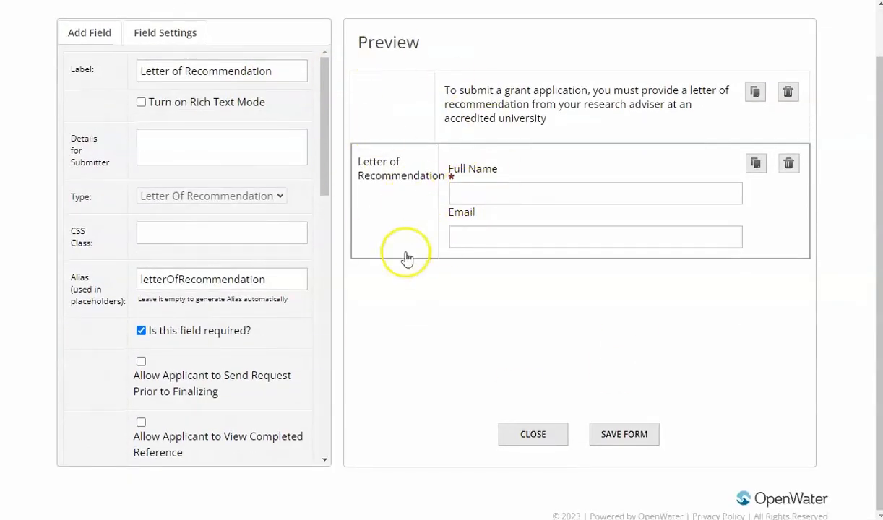
scroll(168, 230, "down", 3)
scroll(173, 238, "up", 3)
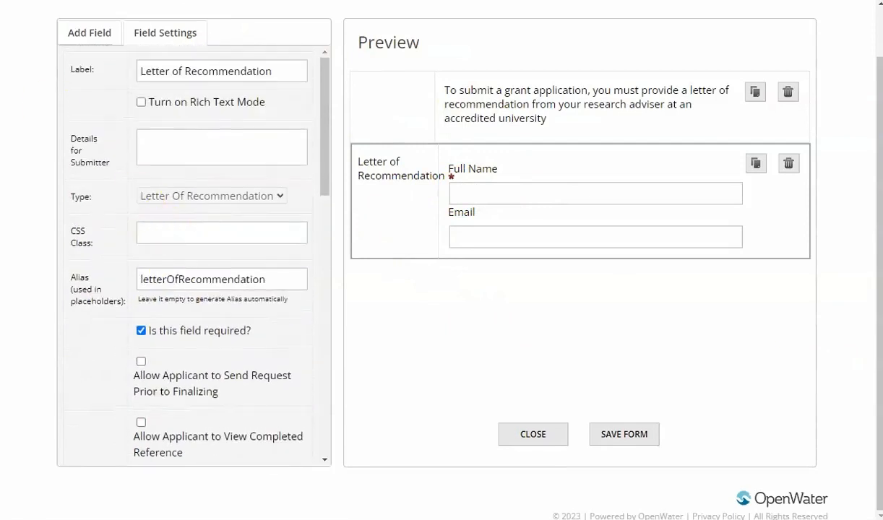
triple_click(172, 72)
left_click(161, 146)
scroll(187, 237, "down", 3)
scroll(244, 163, "down", 3)
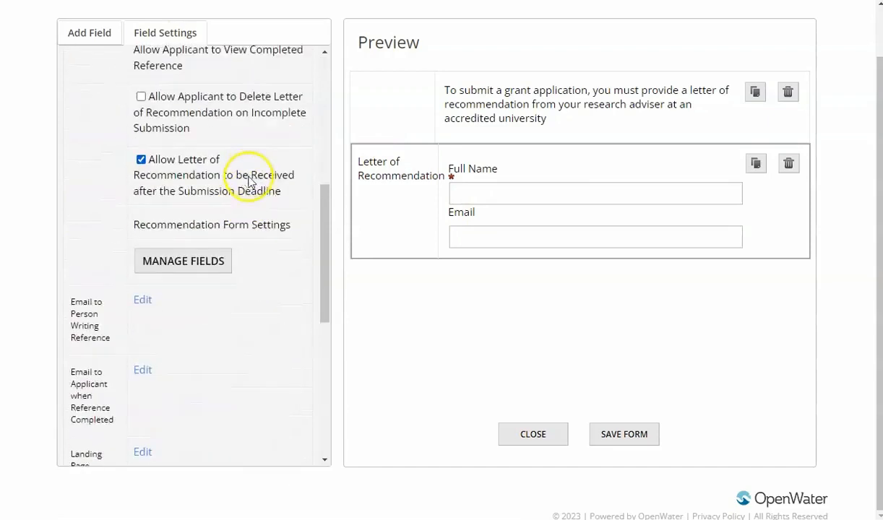
scroll(250, 181, "up", 3)
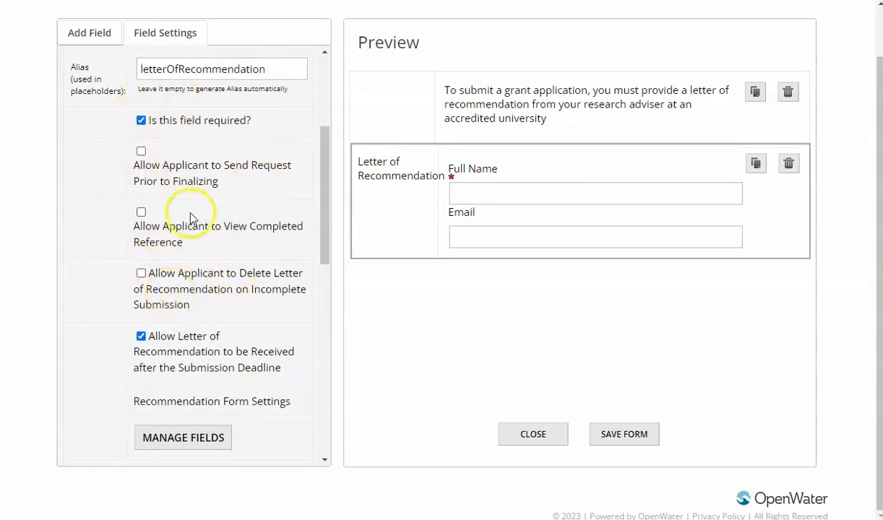
left_click(141, 151)
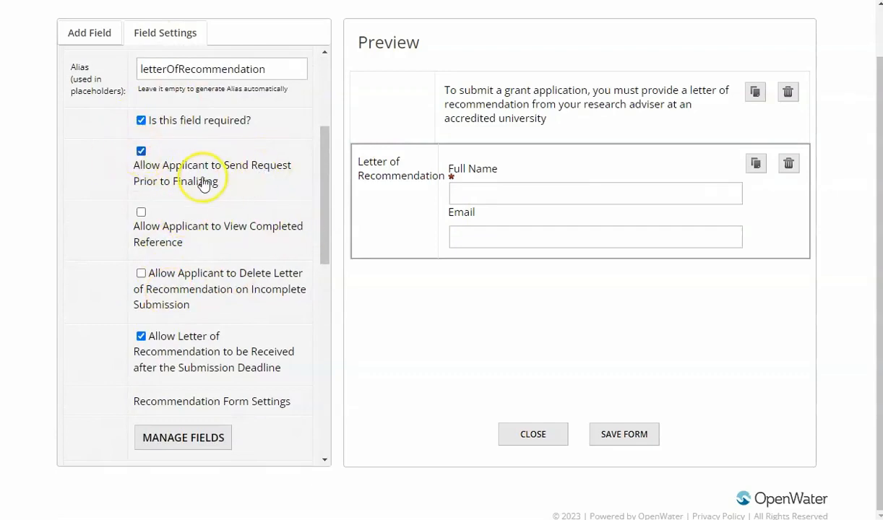
left_click(144, 213)
left_click(143, 214)
scroll(209, 332, "down", 2)
scroll(392, 331, "up", 1)
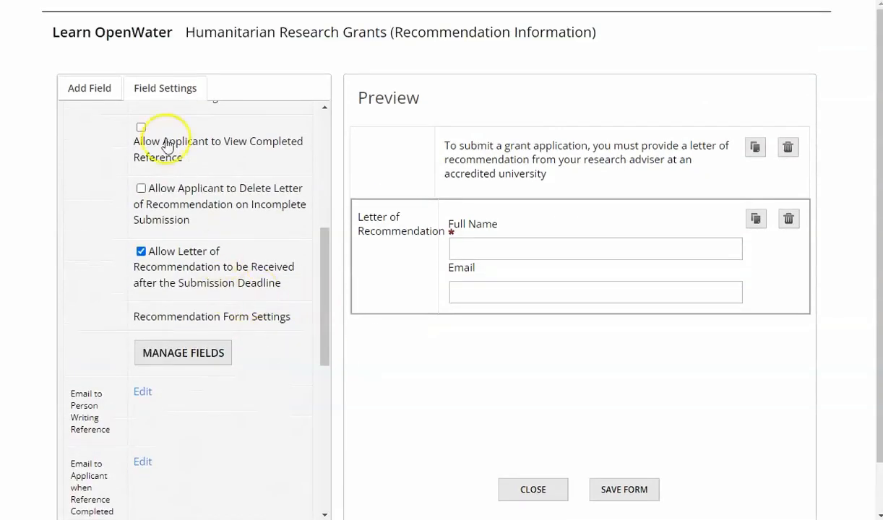
scroll(158, 138, "up", 2)
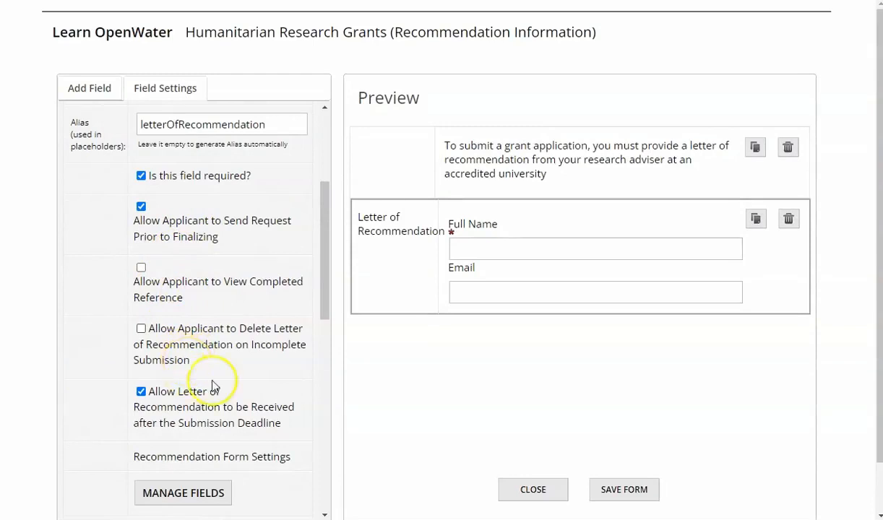
scroll(217, 383, "down", 2)
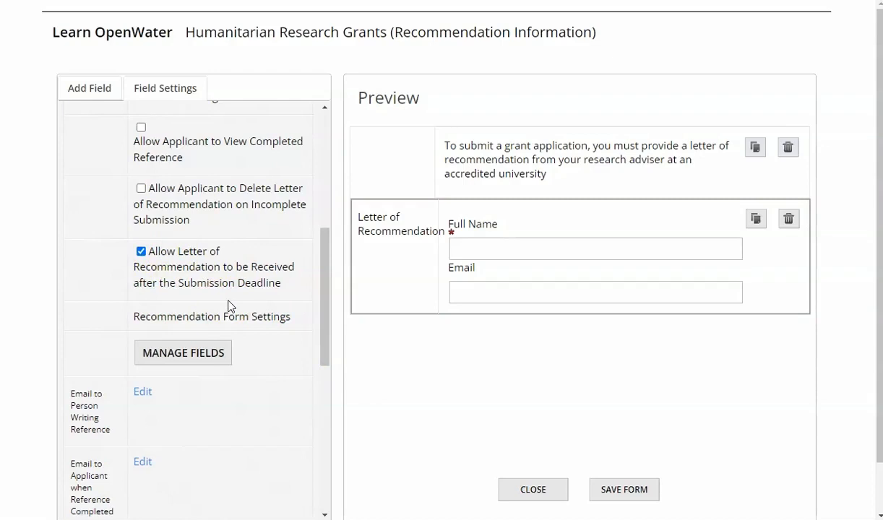
scroll(227, 303, "down", 1)
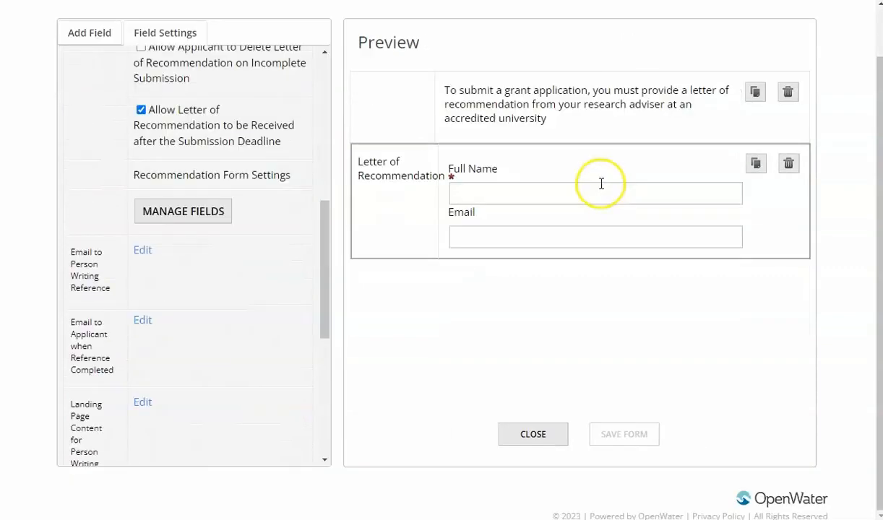
left_click(182, 215)
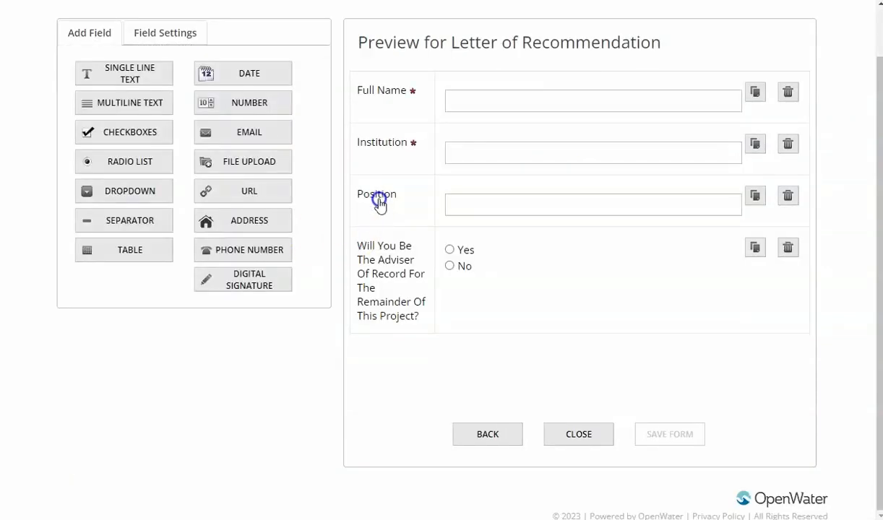
left_click(423, 112)
left_click(404, 144)
left_click(416, 197)
left_click(401, 268)
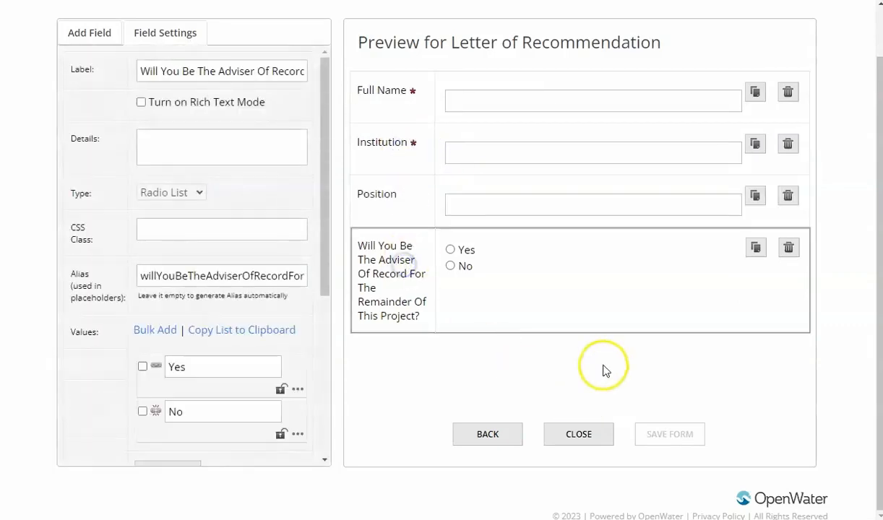
left_click(393, 114)
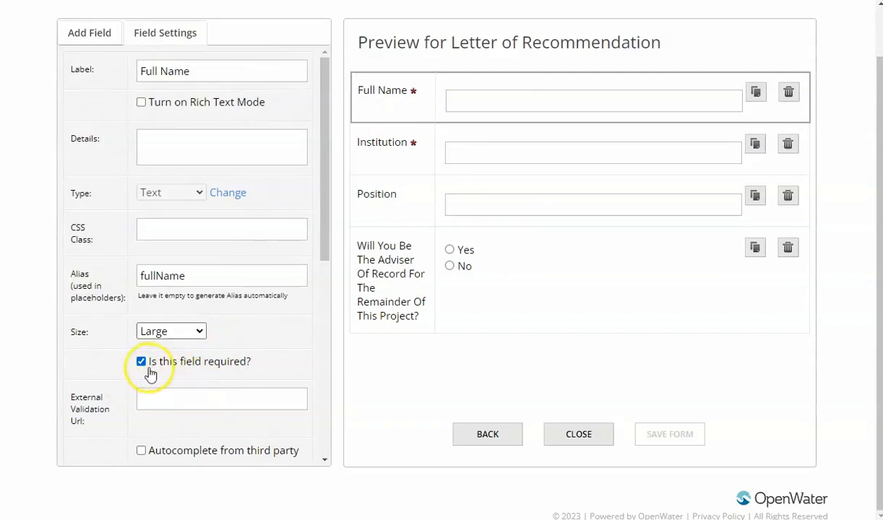
left_click(416, 196)
left_click(388, 258)
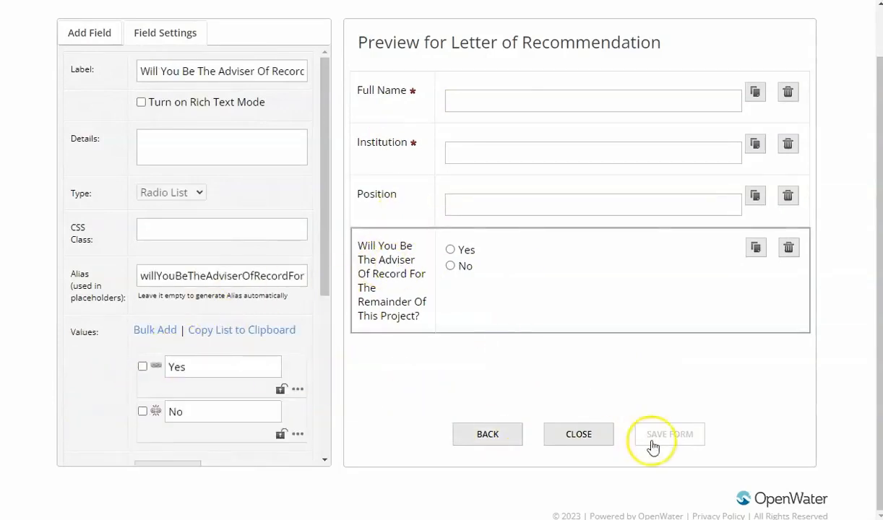
left_click(500, 439)
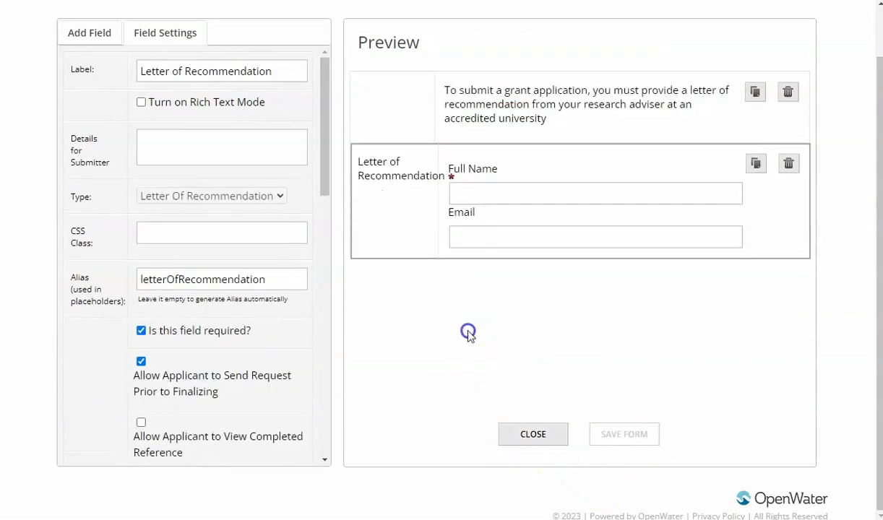
scroll(171, 306, "down", 2)
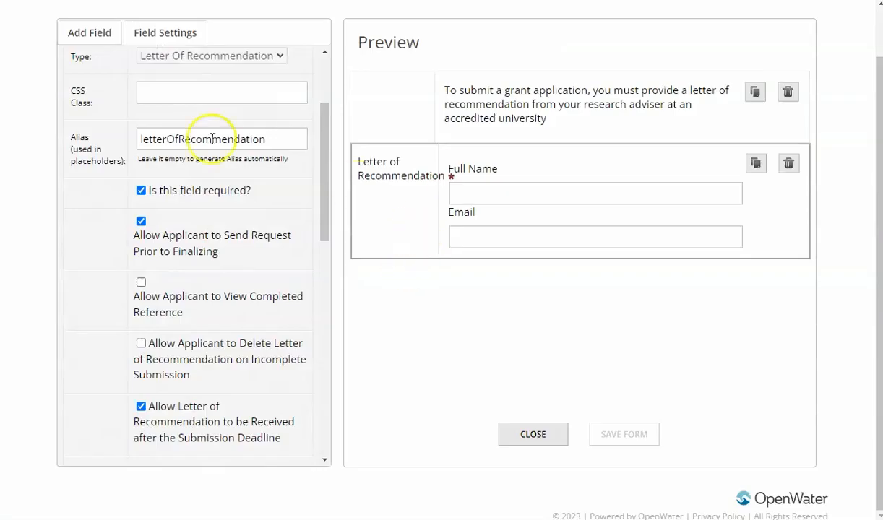
scroll(189, 246, "down", 3)
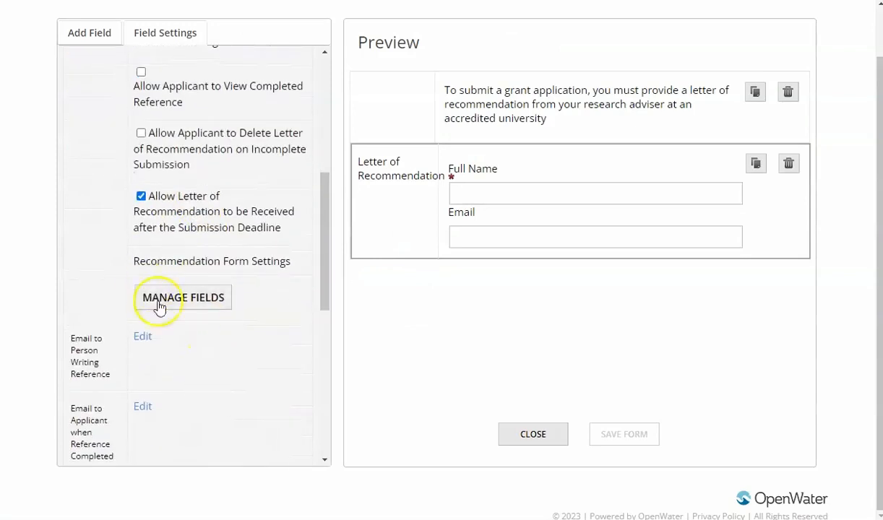
scroll(217, 307, "down", 5)
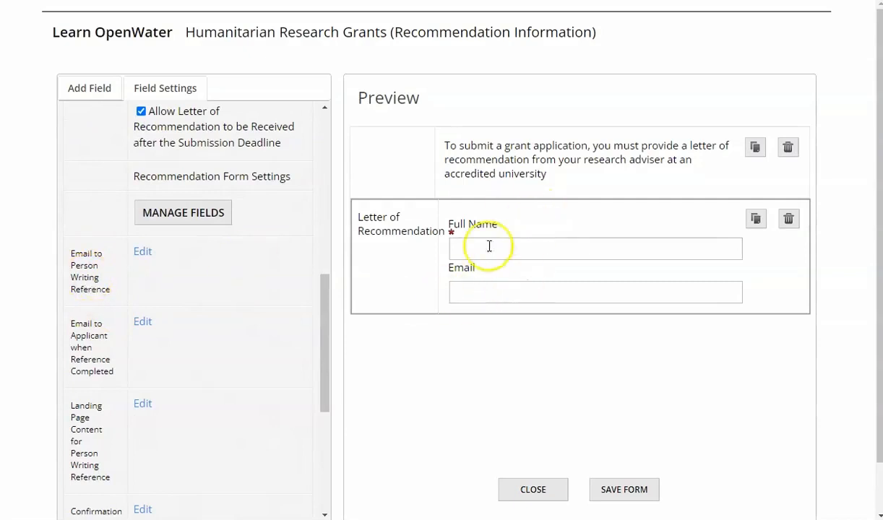
left_click(143, 253)
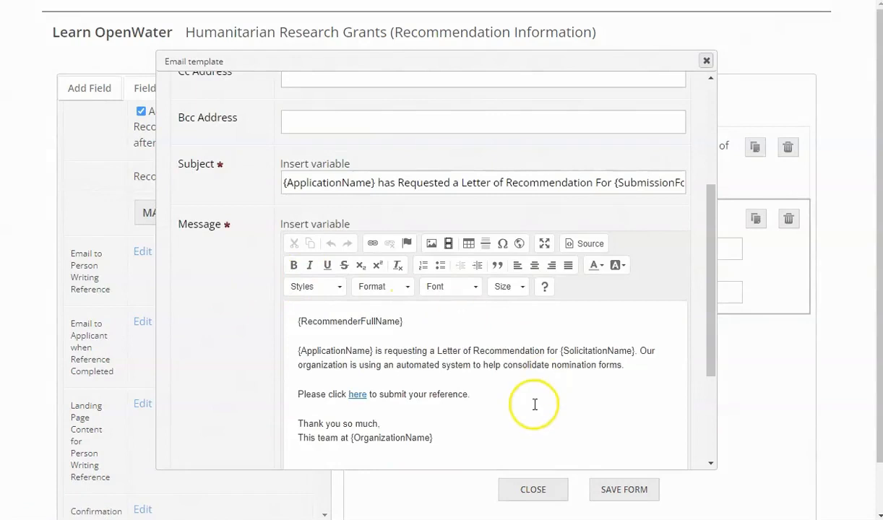
scroll(449, 409, "up", 1)
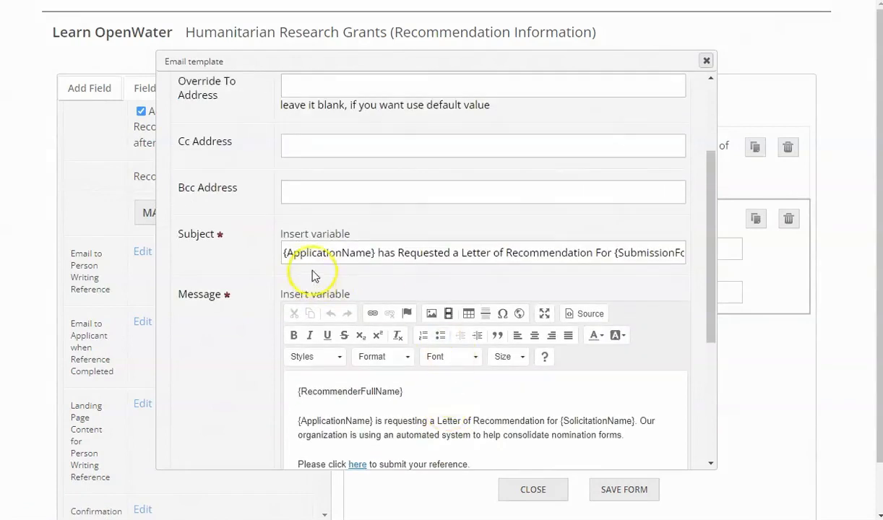
left_click_drag(285, 252, 693, 256)
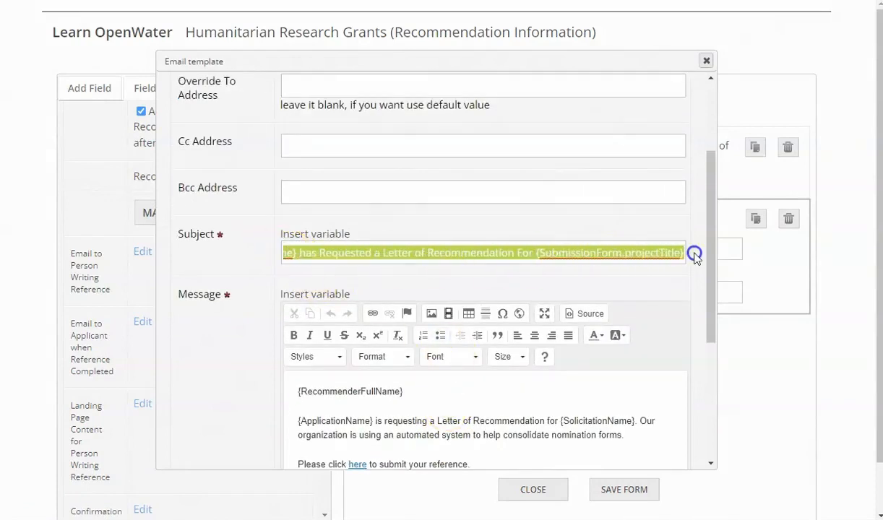
left_click(374, 255)
left_click_drag(366, 257, 256, 260)
left_click(331, 251)
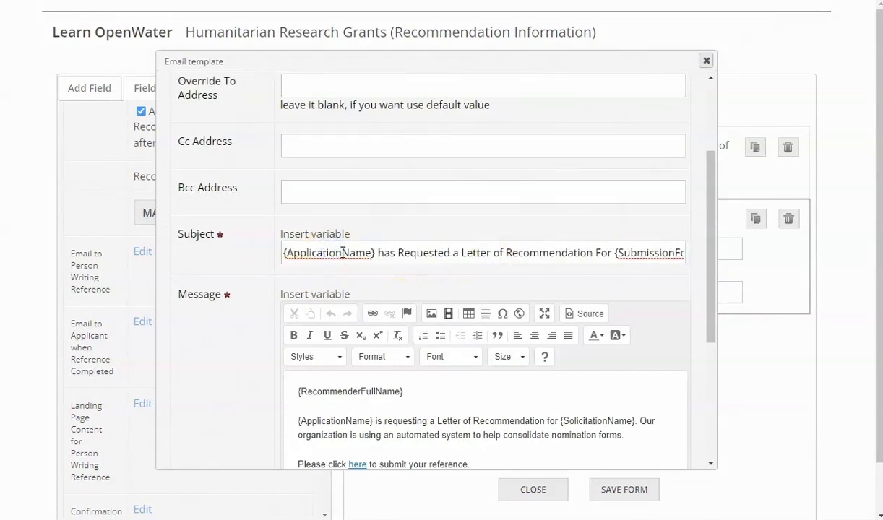
double_click(306, 252)
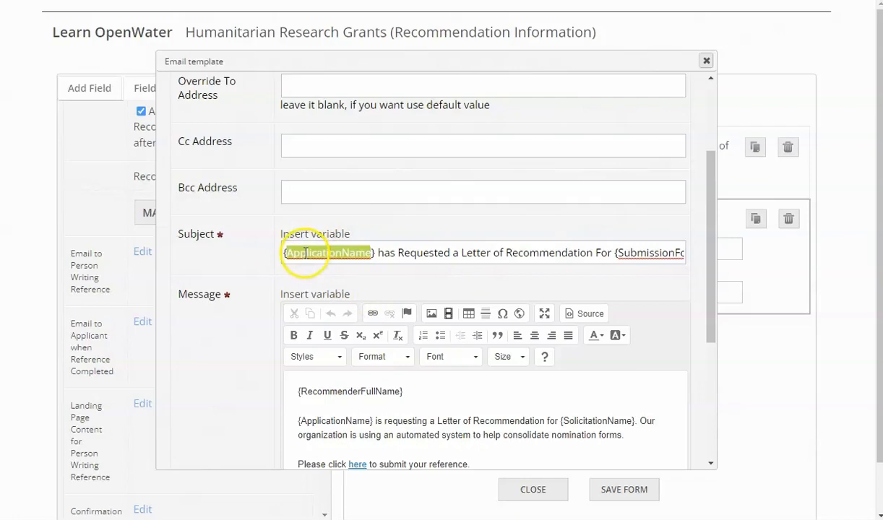
left_click_drag(617, 252, 711, 257)
left_click(640, 253)
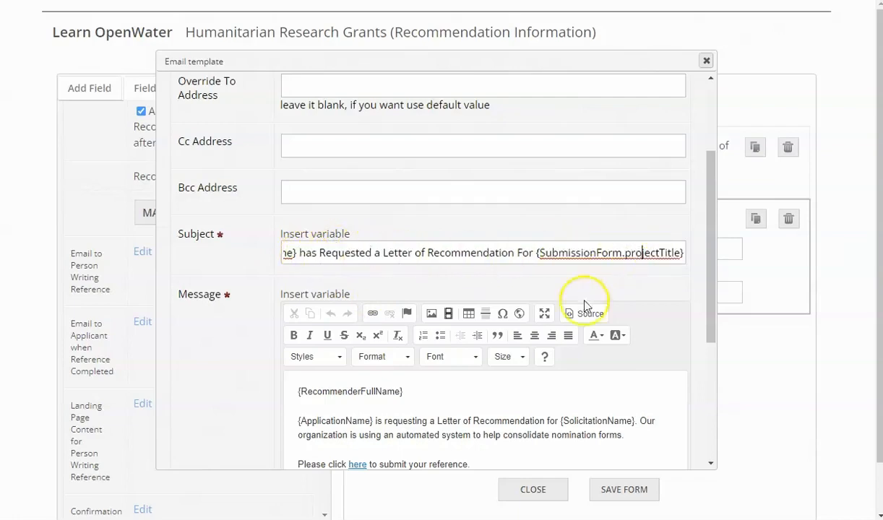
scroll(585, 305, "down", 2)
left_click_drag(302, 252, 417, 253)
left_click_drag(312, 281, 365, 281)
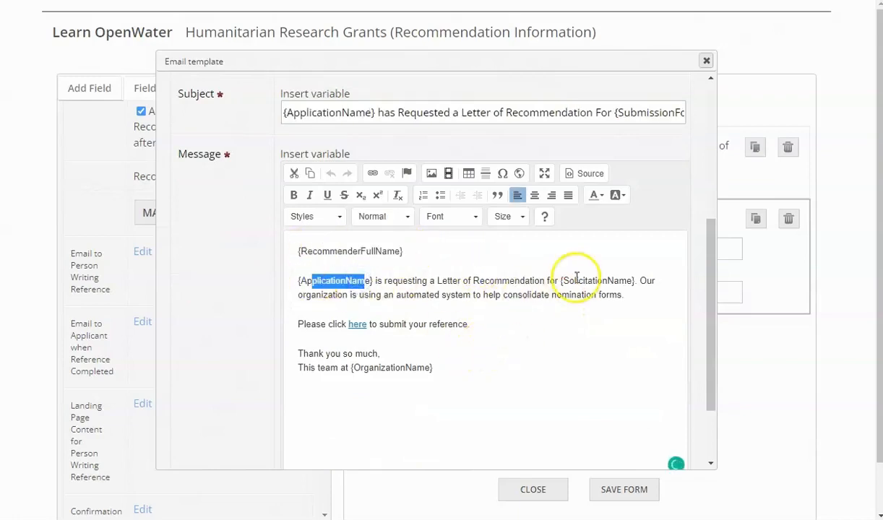
scroll(485, 370, "up", 3)
left_click(707, 62)
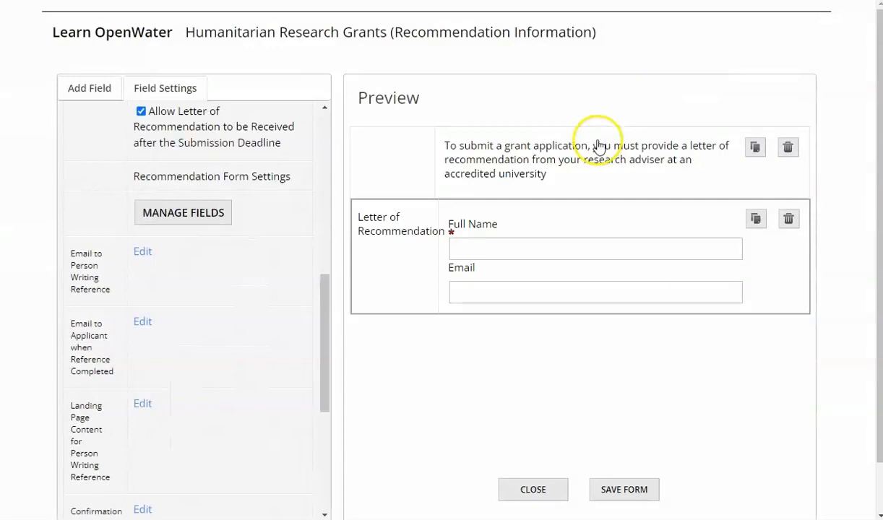
- Review the landing page's Research Title, Topic and Summary variables, then close the editor
scroll(197, 253, "down", 2)
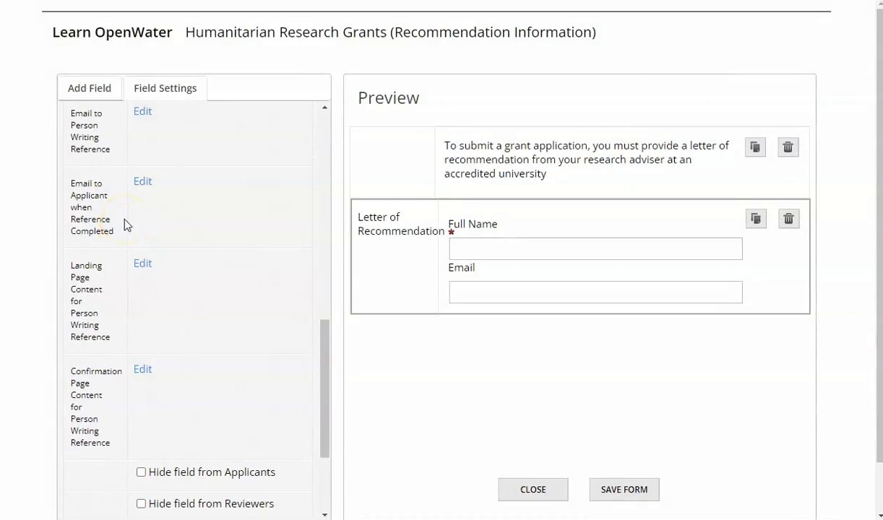
scroll(210, 242, "down", 1)
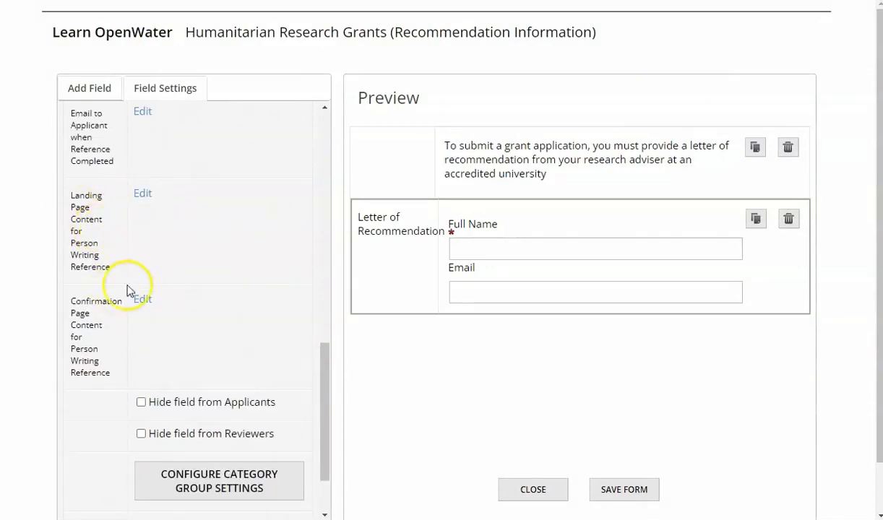
left_click(142, 195)
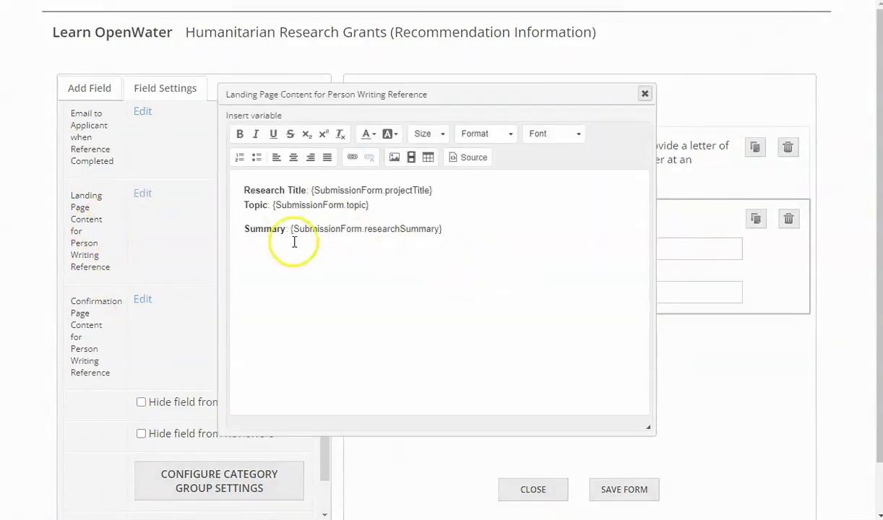
left_click_drag(247, 189, 414, 197)
left_click(427, 203)
double_click(289, 206)
left_click_drag(250, 229, 390, 288)
left_click(390, 288)
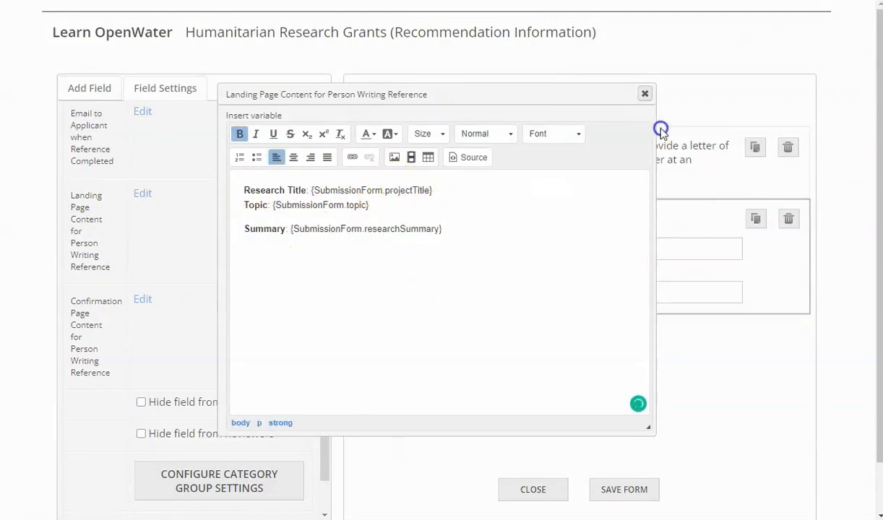
left_click(644, 99)
scroll(229, 279, "down", 2)
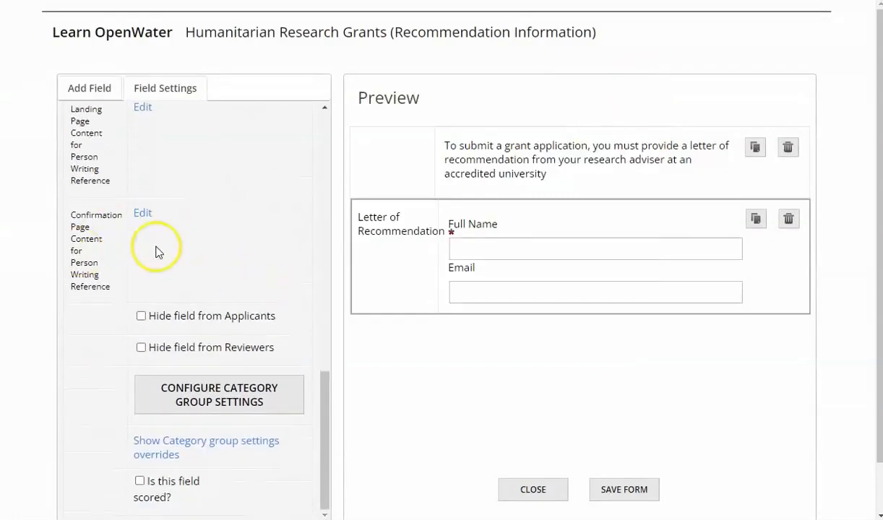
- Review the thank-you message in the confirmation page content, then close that editor
left_click(143, 213)
left_click_drag(248, 189, 532, 189)
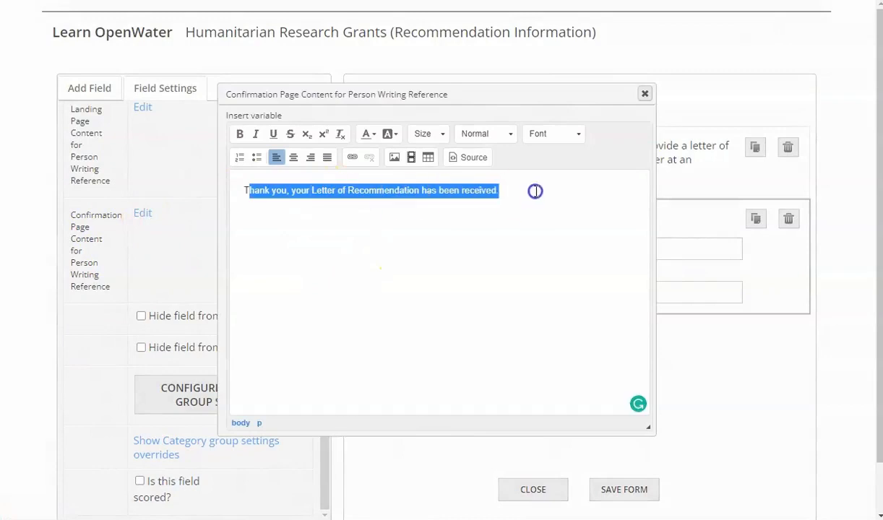
left_click(645, 94)
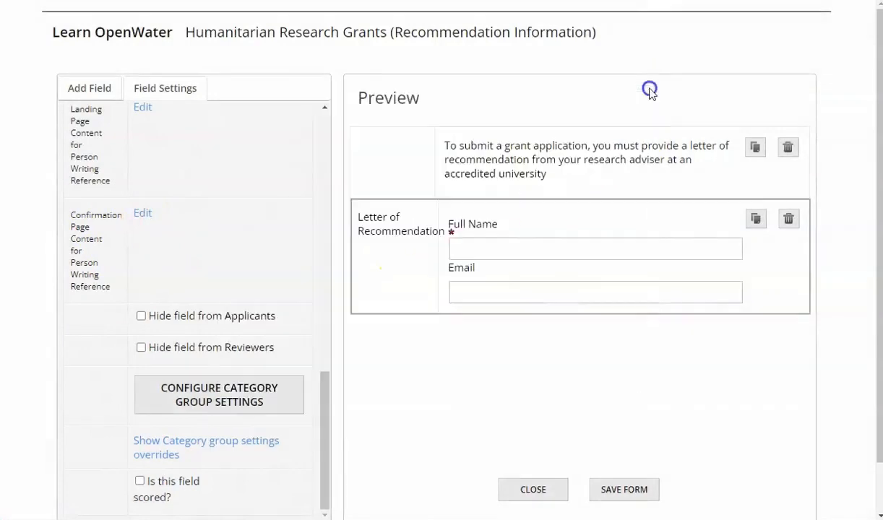
scroll(148, 270, "down", 2)
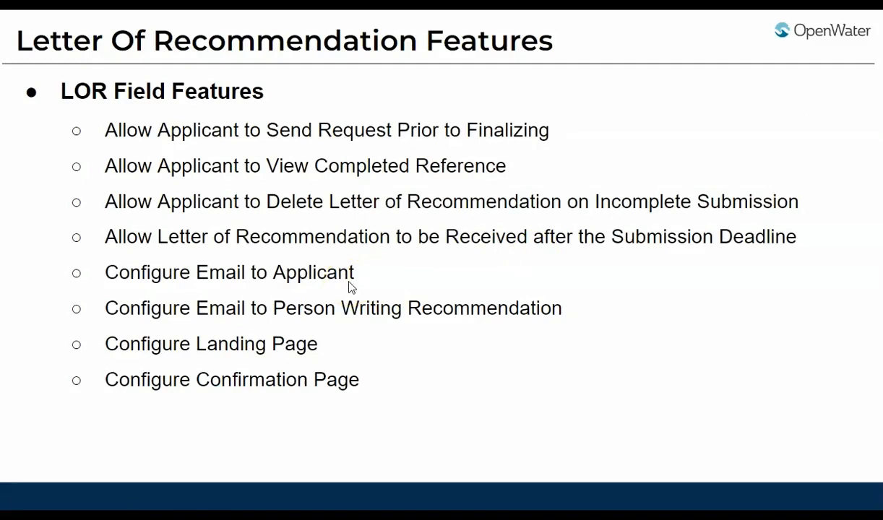
- Advance the presentation to the LOR admin features slide
left_click(334, 240)
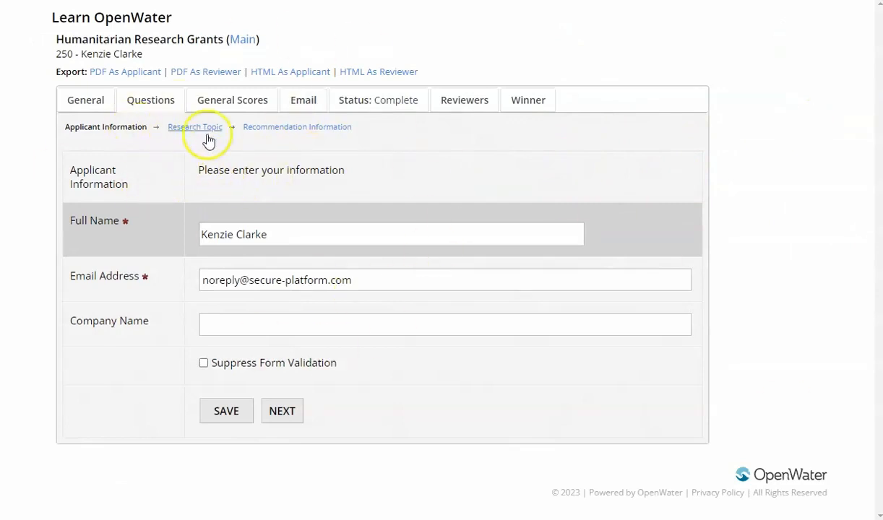
- Review the reference answers on Recommendation Information, then delete the recommendation and confirm
left_click(330, 132)
scroll(320, 203, "down", 3)
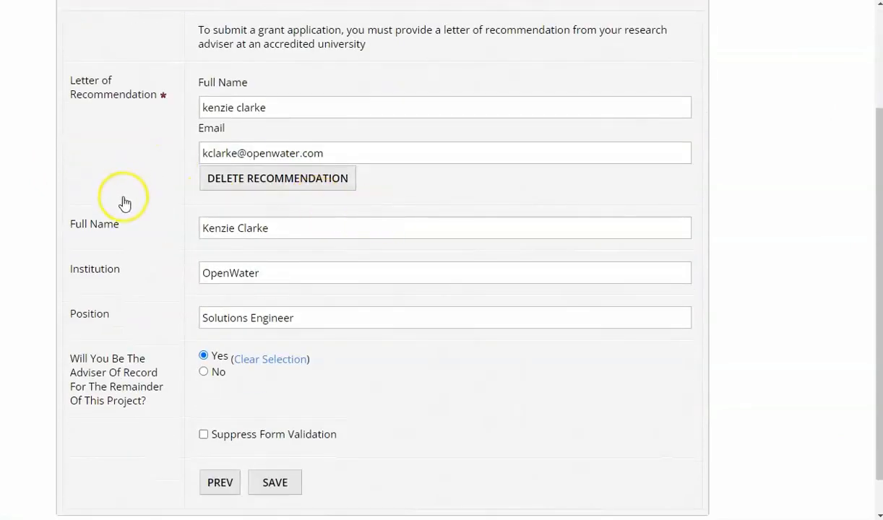
scroll(72, 318, "down", 1)
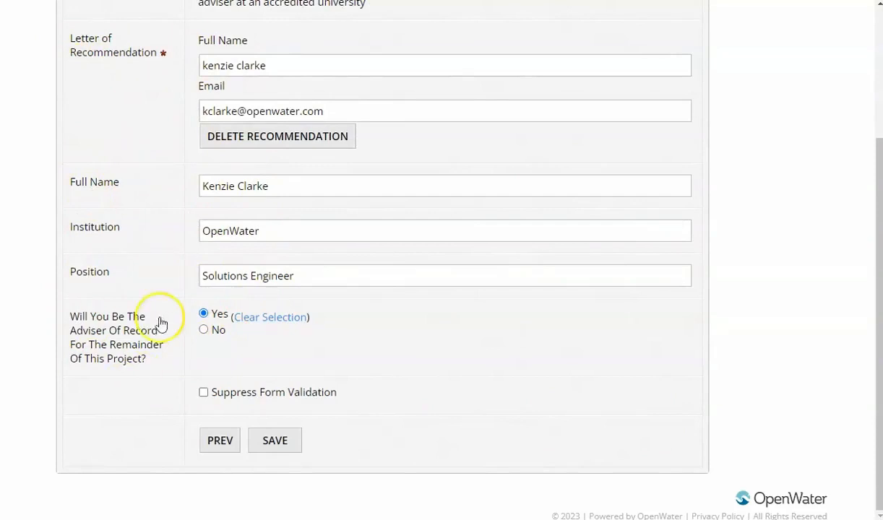
scroll(365, 461, "up", 1)
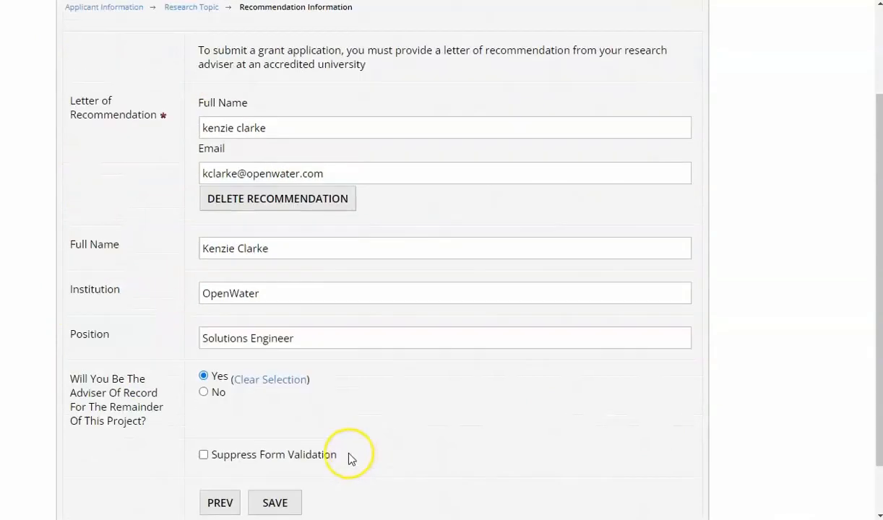
double_click(238, 299)
triple_click(256, 254)
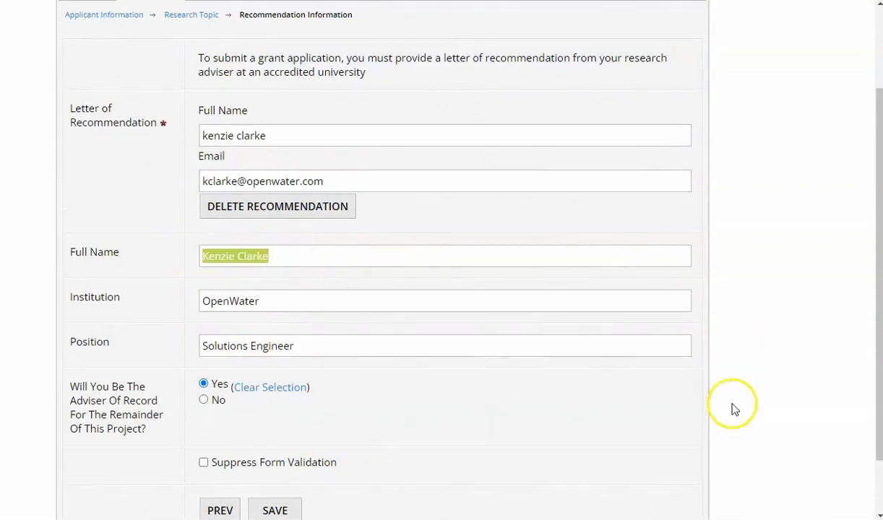
left_click(263, 213)
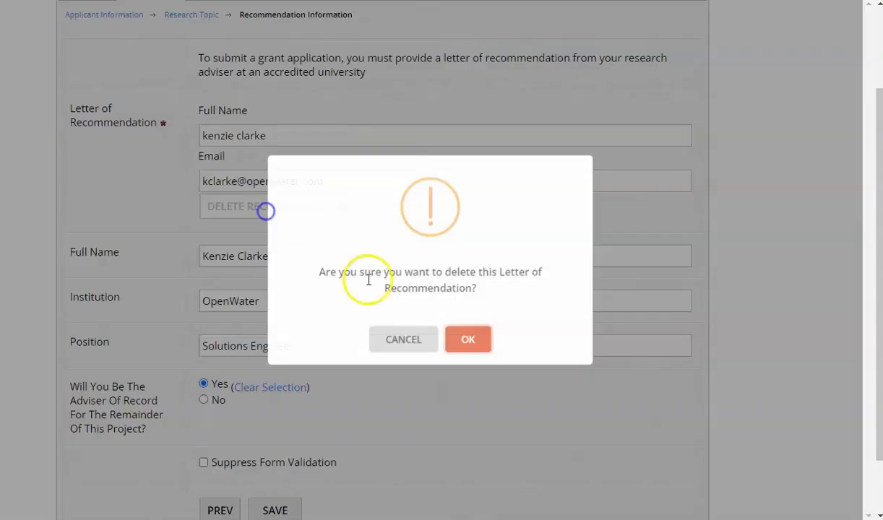
left_click(471, 343)
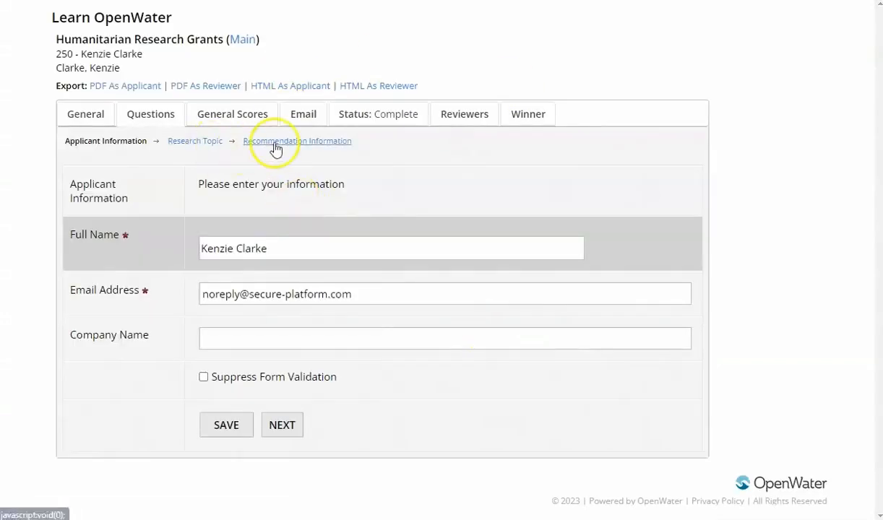
- Verify the recommendation is pending again, then return to the program's Main page
left_click(278, 142)
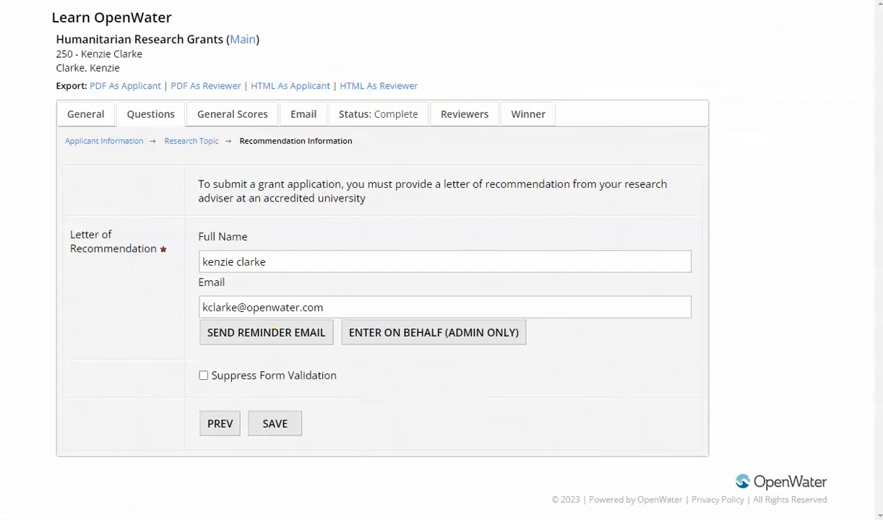
left_click(245, 42)
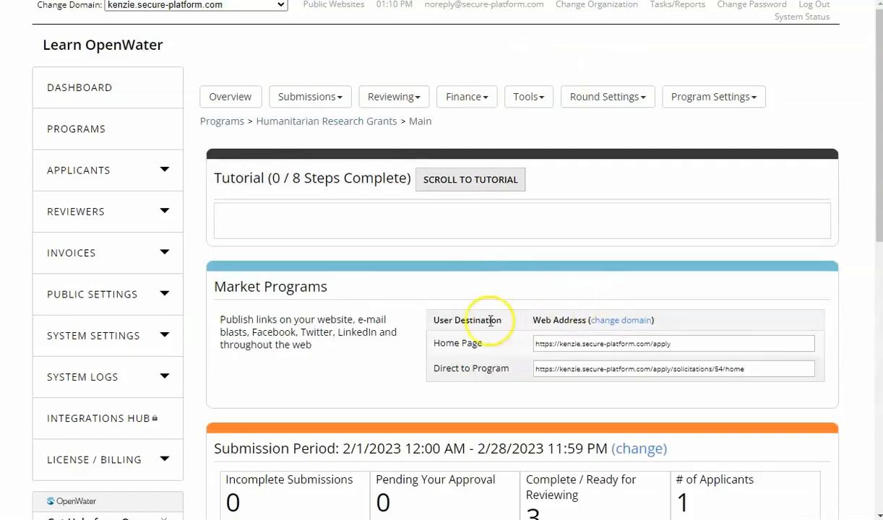
left_click(527, 105)
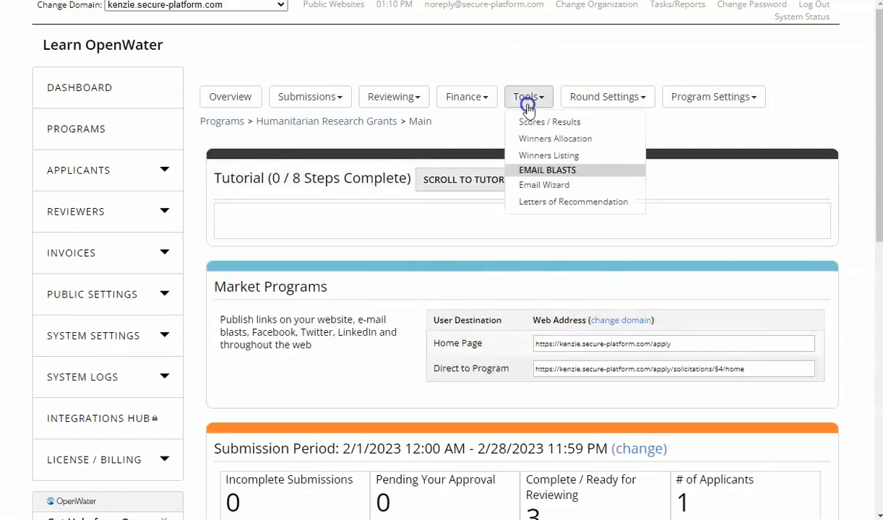
- Send a reminder email to the reference from the pending Letters of Recommendation list
left_click(556, 204)
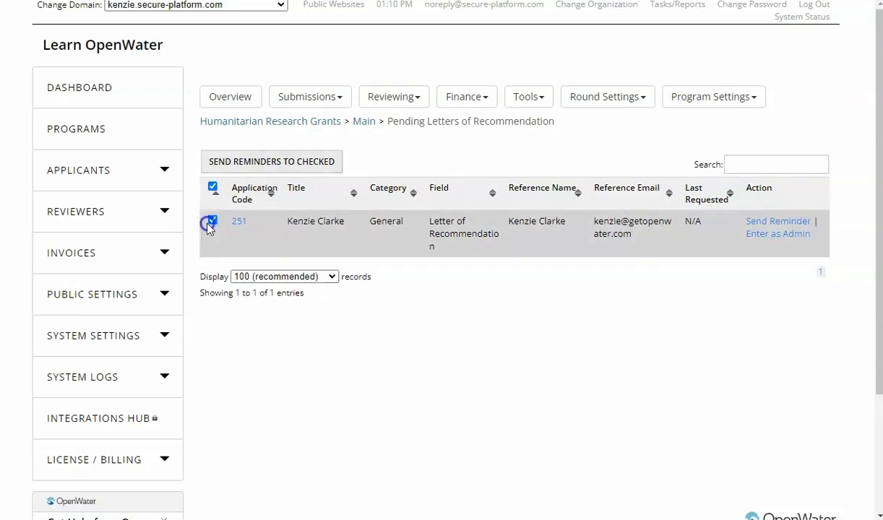
left_click(776, 220)
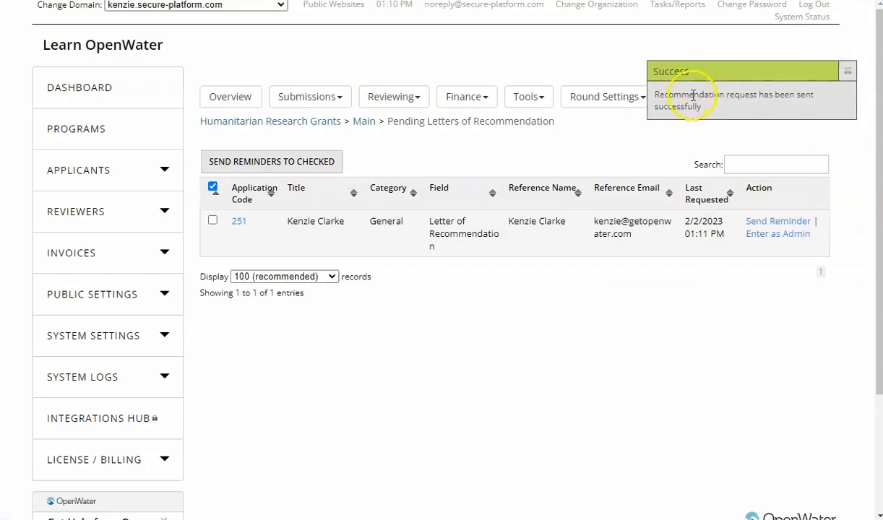
left_click(589, 356)
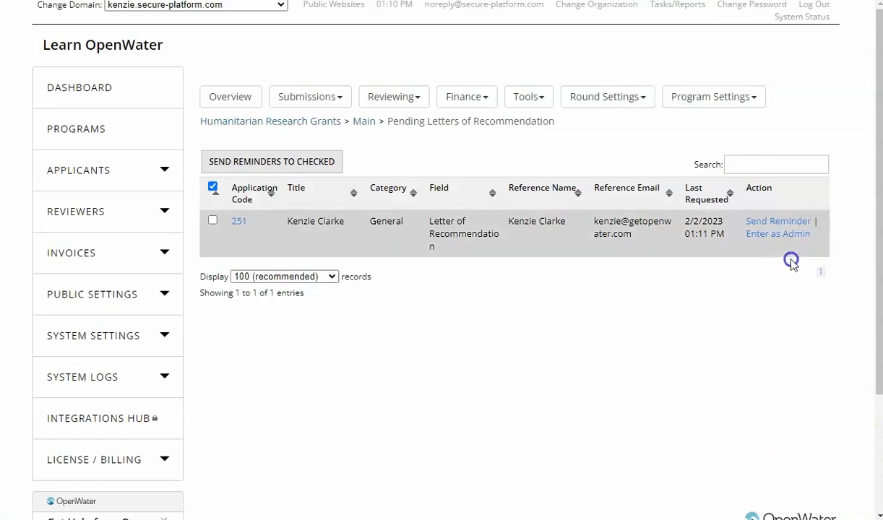
- Enter the pending letter as admin to review its reference form, then advance to the learn.openwater.com slide
left_click(777, 243)
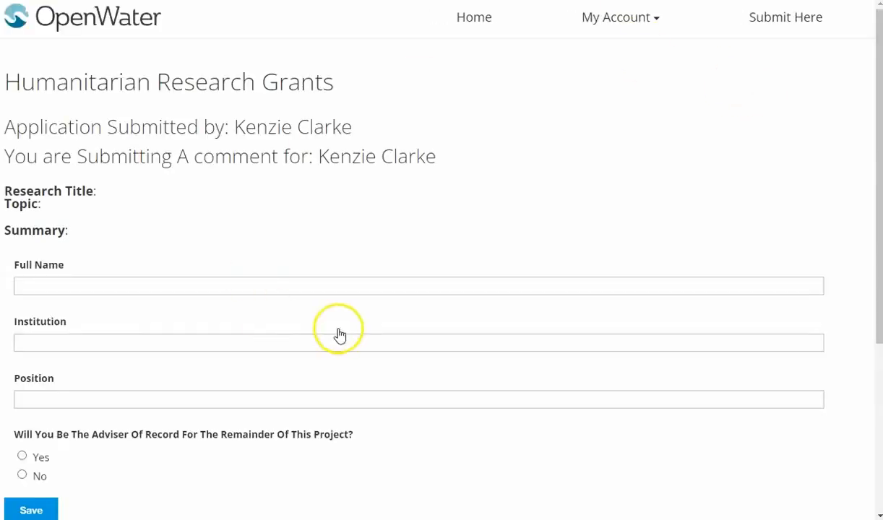
scroll(289, 303, "down", 3)
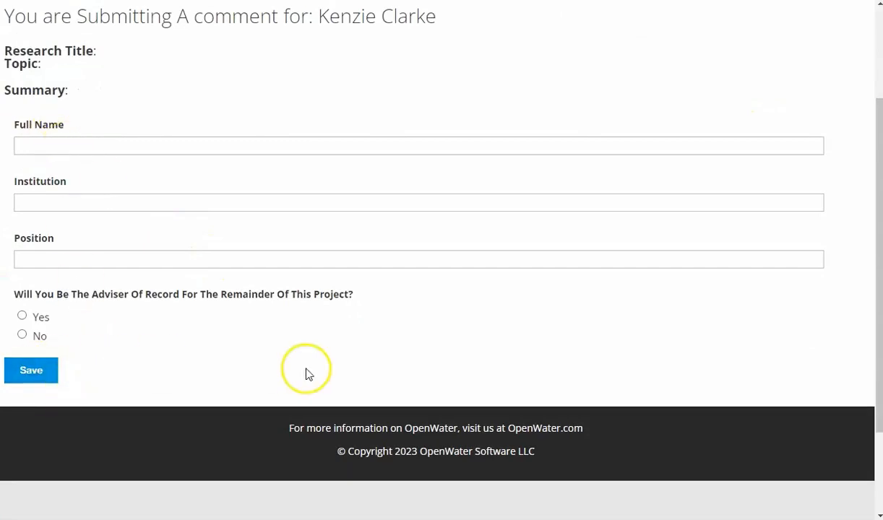
scroll(306, 373, "up", 2)
scroll(141, 257, "down", 3)
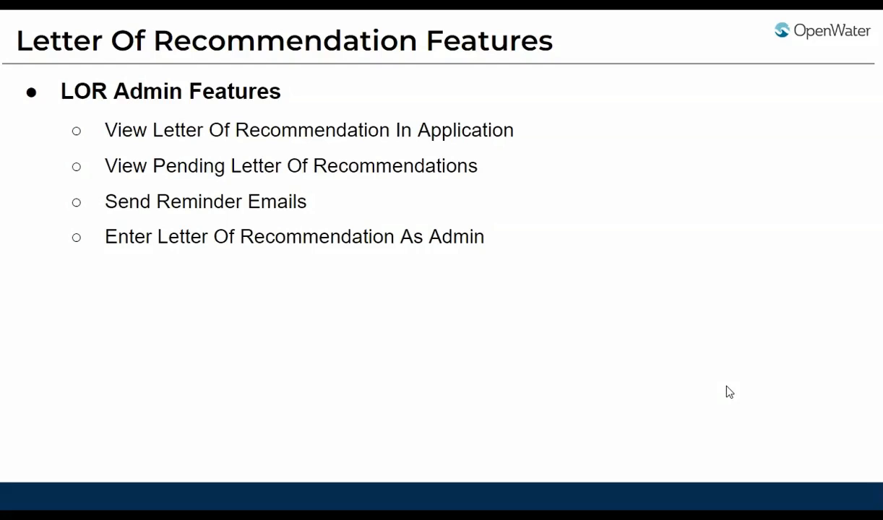
left_click(698, 382)
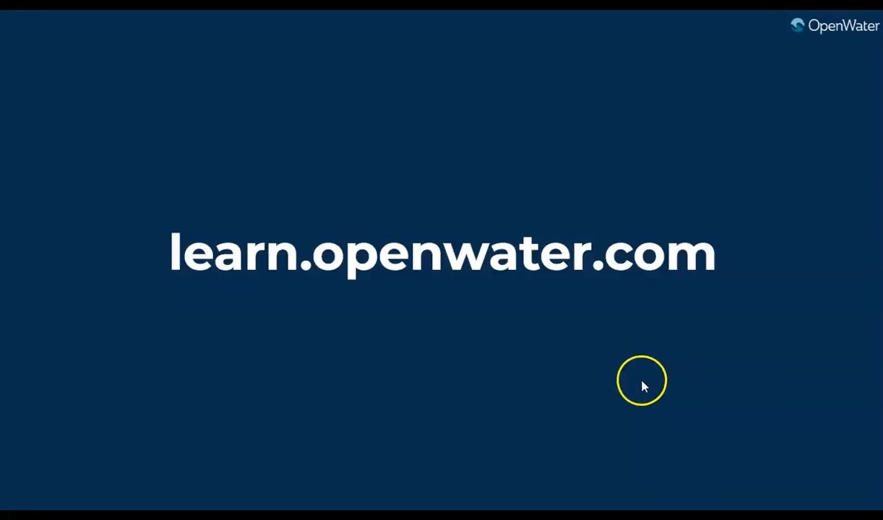